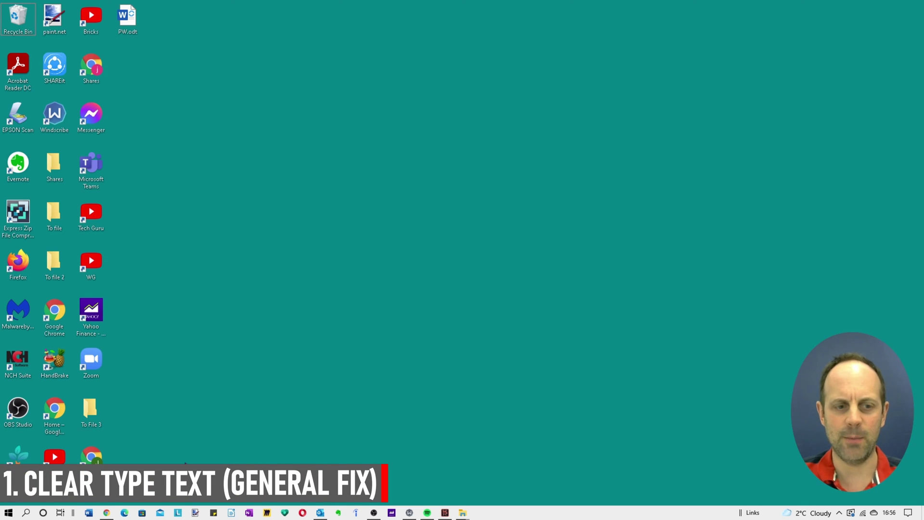
# Step: Search 'clear type' to open the ClearType Text Tuner and turn on ClearType
pyautogui.click(26, 513)
pyautogui.write('clear type')
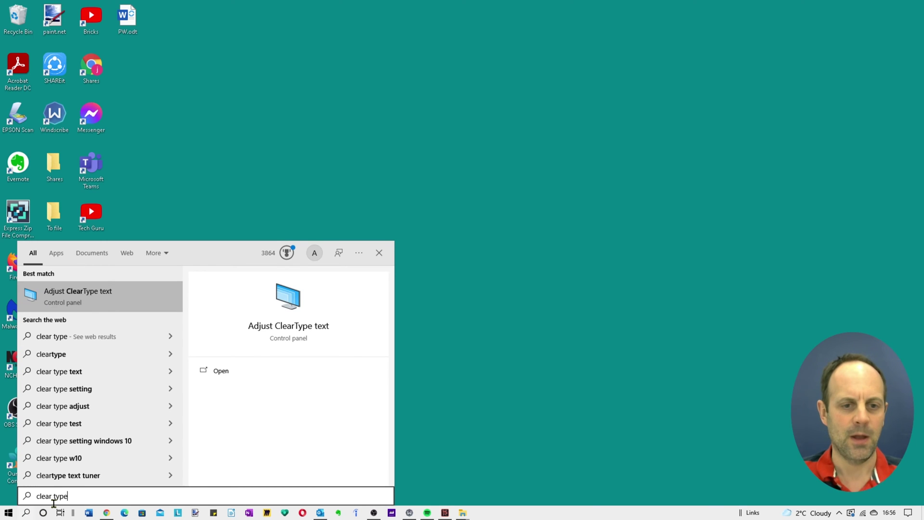
pyautogui.click(301, 330)
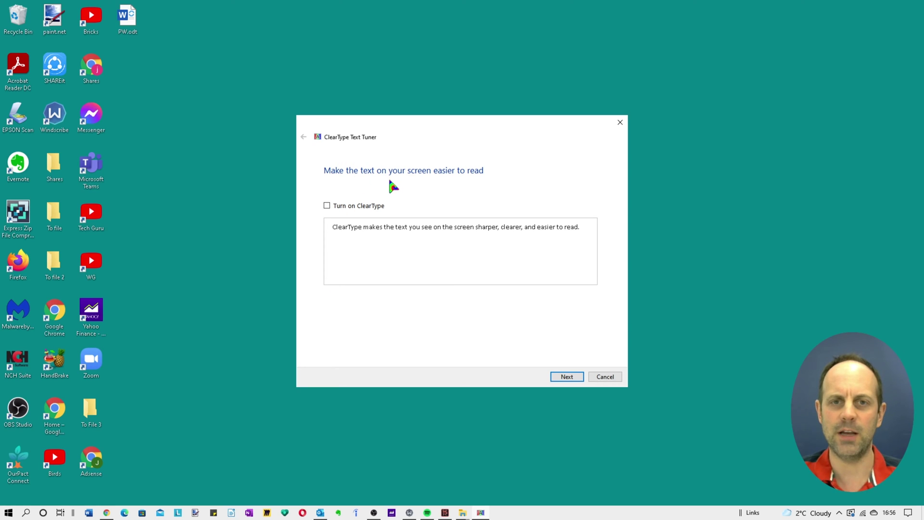
pyautogui.click(327, 206)
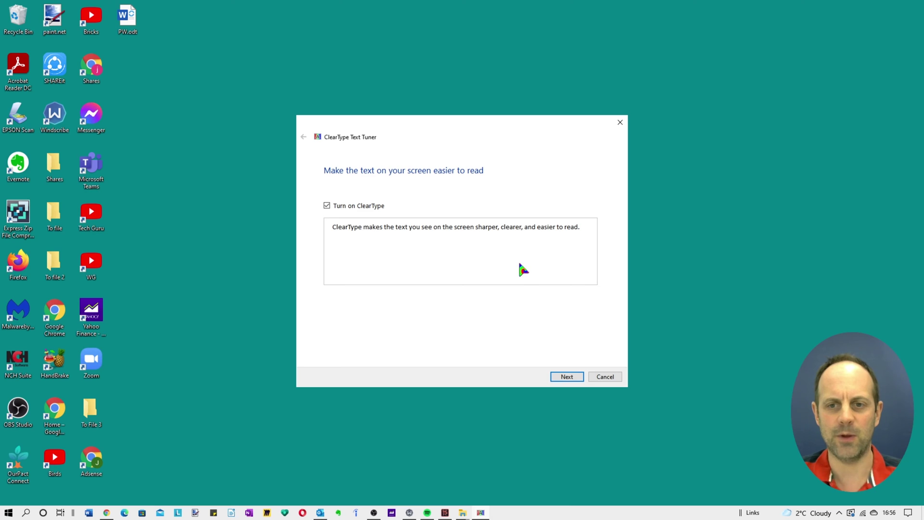
# Step: Step through the text samples, choosing the bottom-right sample as clearest, and finish tuning
pyautogui.click(567, 378)
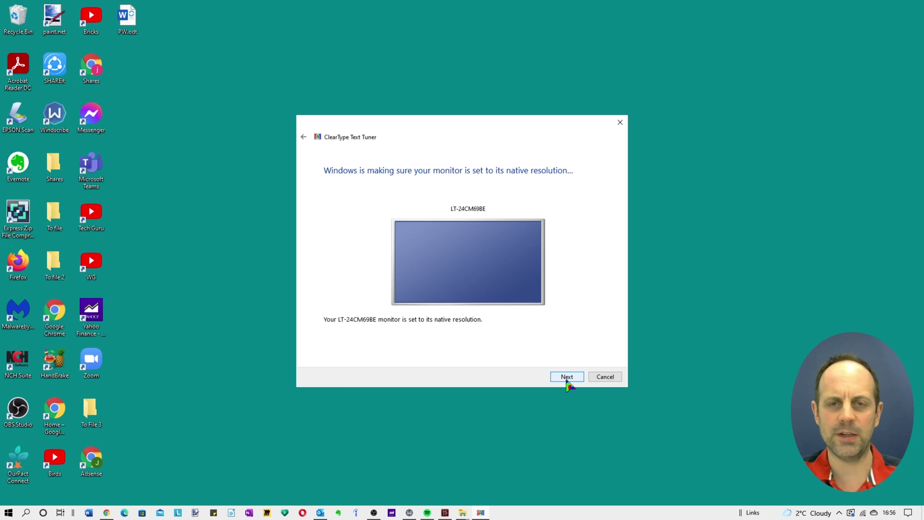
pyautogui.click(567, 379)
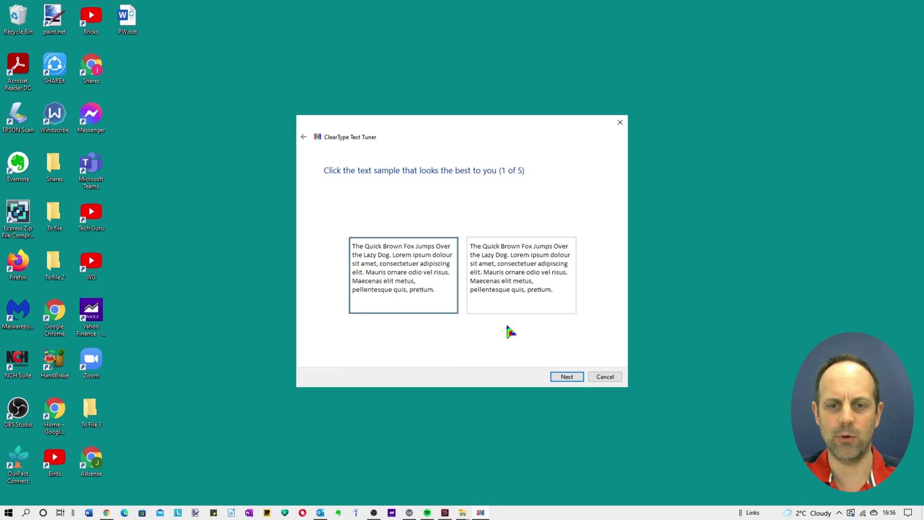
pyautogui.click(568, 378)
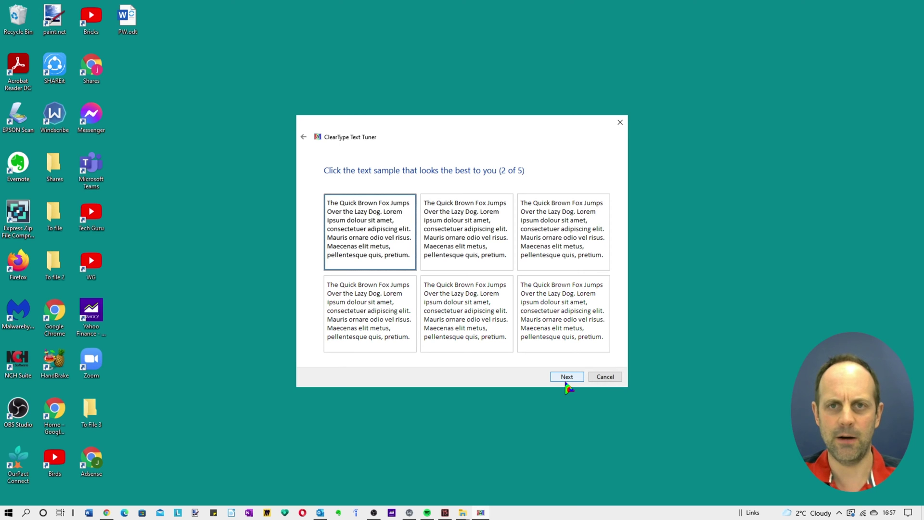
pyautogui.click(567, 382)
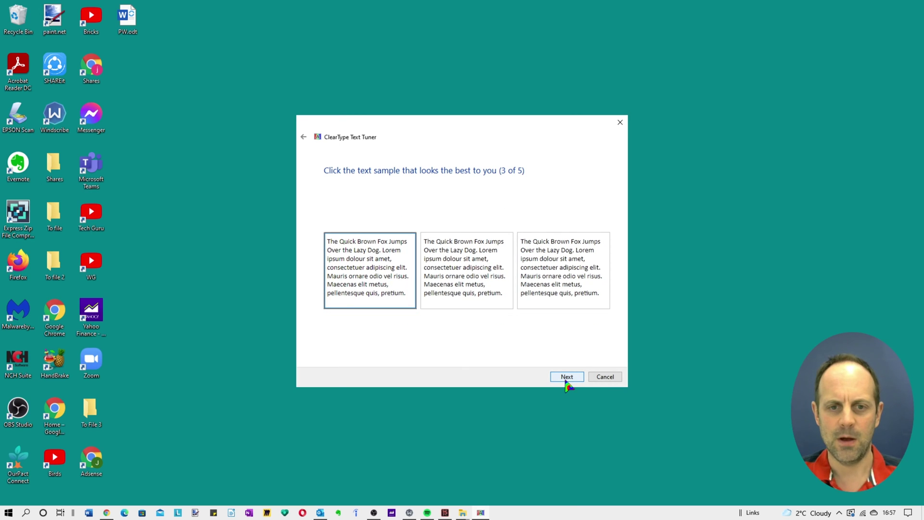
pyautogui.click(566, 380)
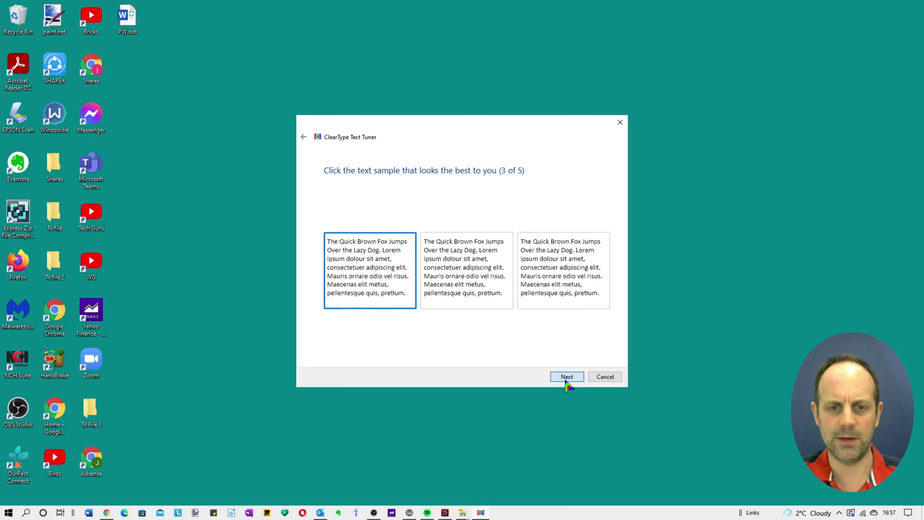
pyautogui.click(567, 337)
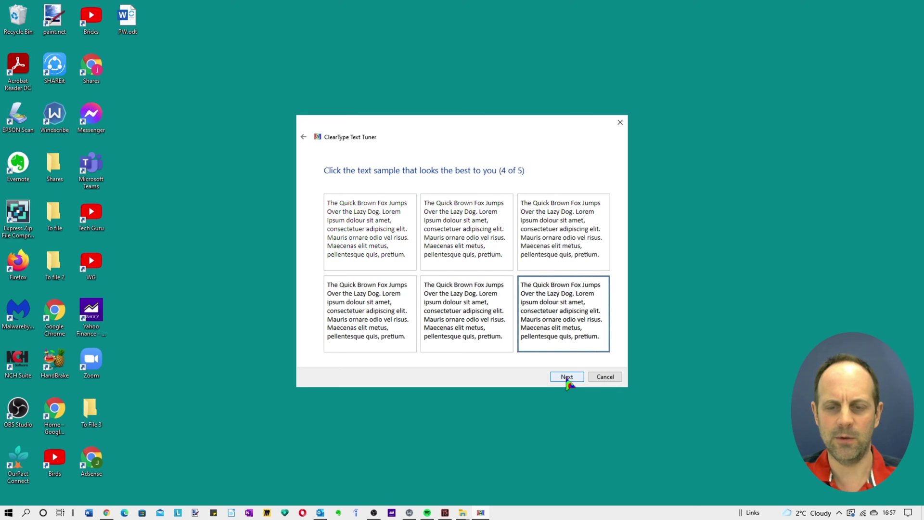
pyautogui.click(567, 378)
pyautogui.click(572, 340)
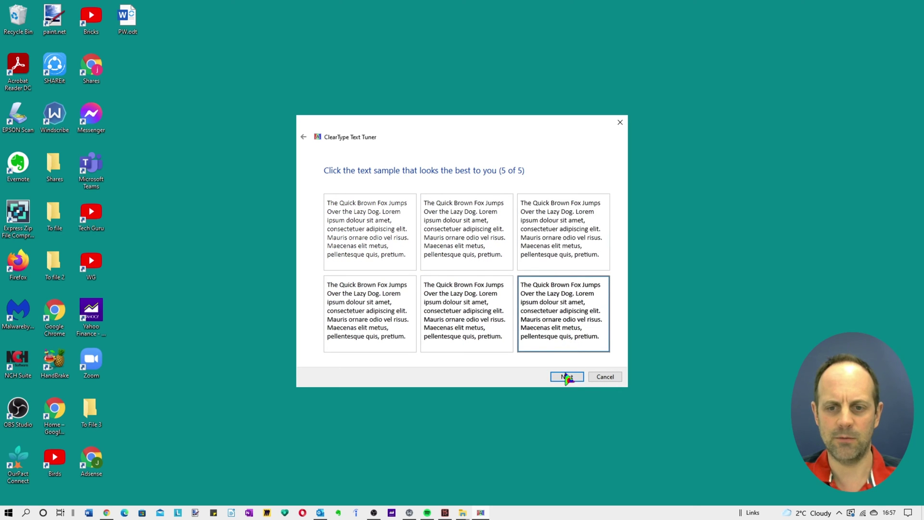
pyautogui.click(567, 378)
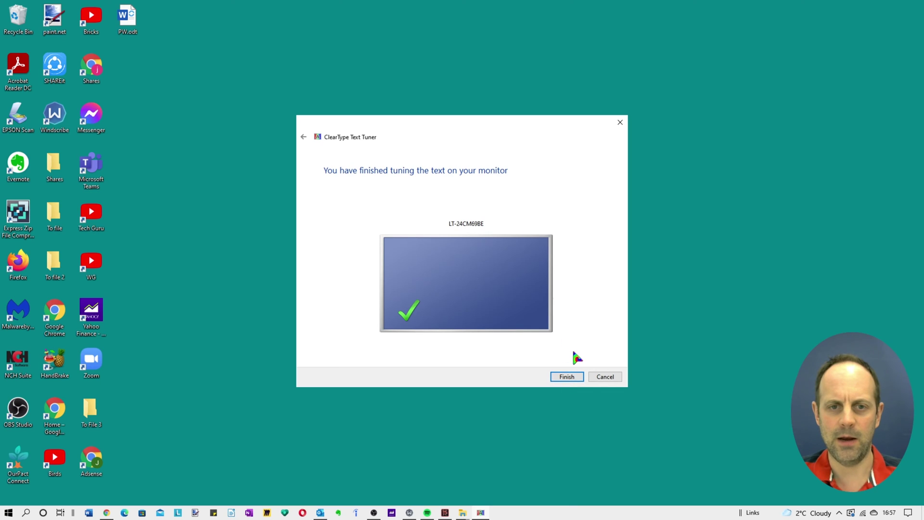
pyautogui.click(568, 378)
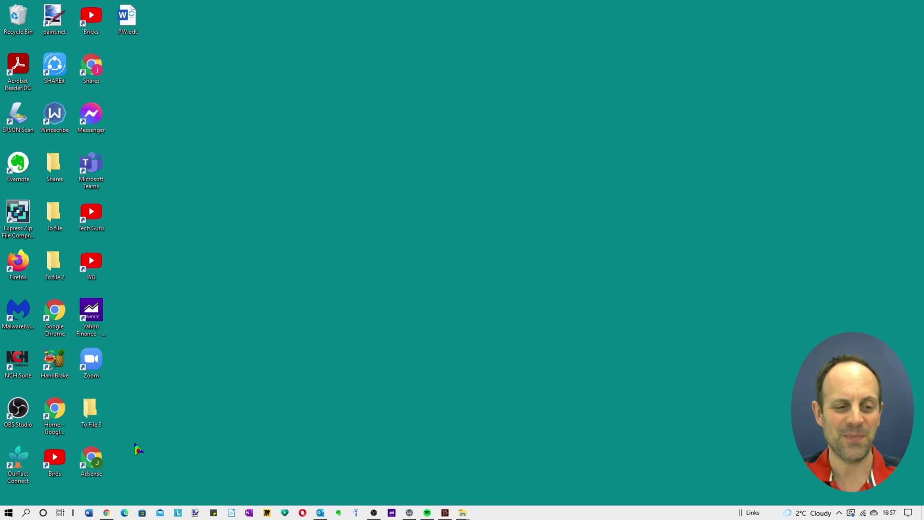
# Step: Search for 'advanced scaling' and open the Advanced scaling settings page
pyautogui.click(26, 513)
pyautogui.write('ad')
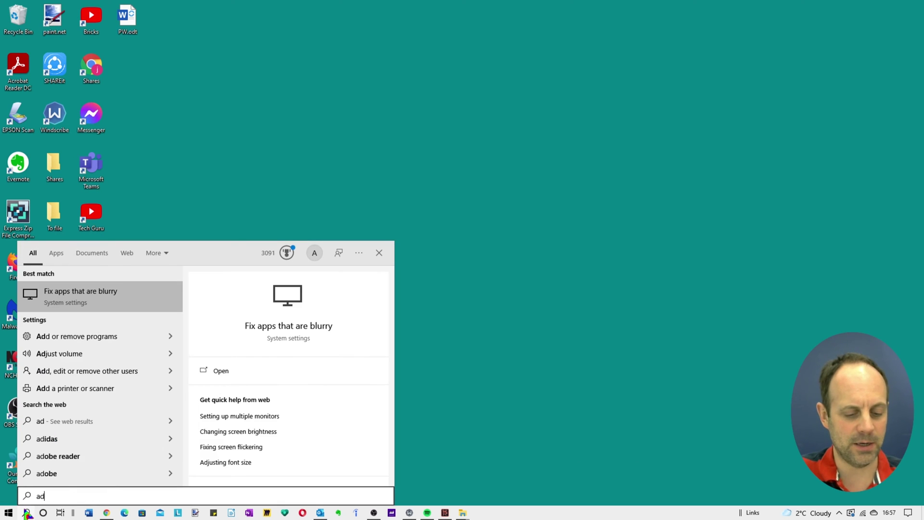
pyautogui.write('nace')
pyautogui.press('BackSpace')
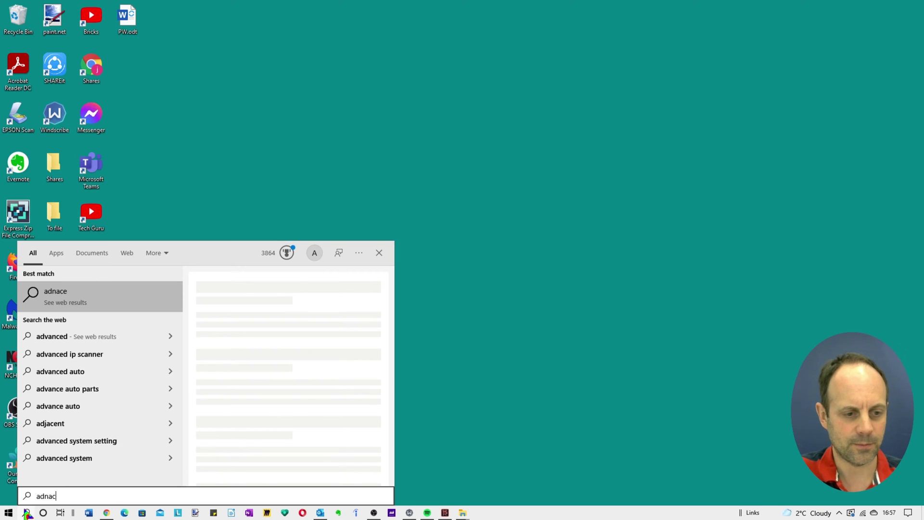
pyautogui.press('BackSpace')
pyautogui.press('BackSpace')
pyautogui.press('BackSpace')
pyautogui.write('vanced scaling')
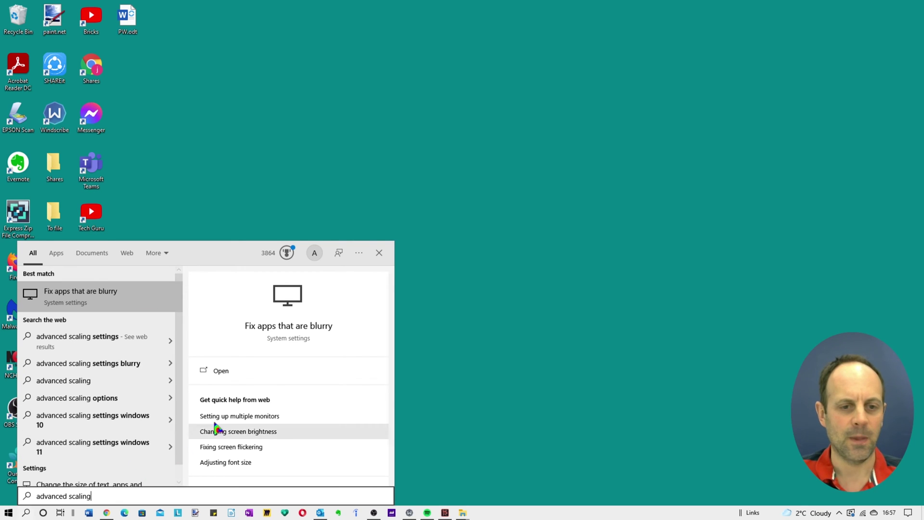
pyautogui.click(282, 327)
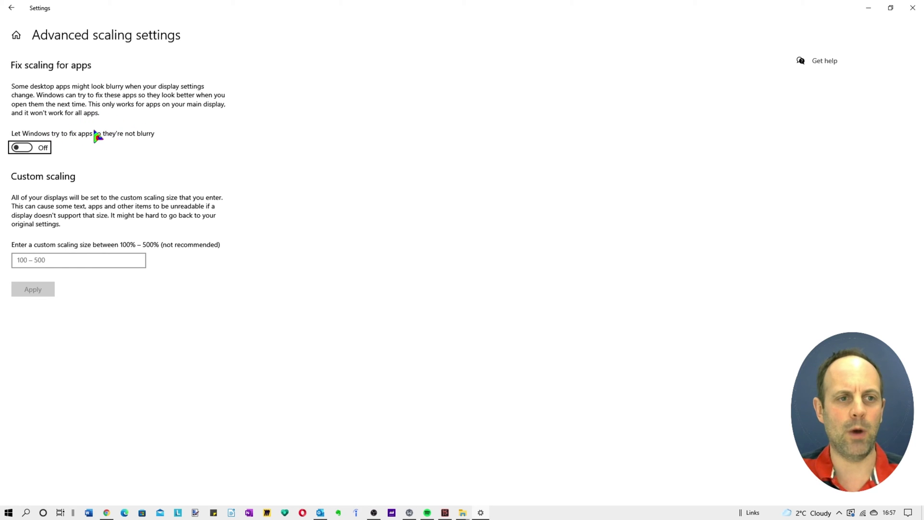
# Step: Switch 'Let Windows try to fix apps so they're not blurry' on and close Settings
pyautogui.click(25, 148)
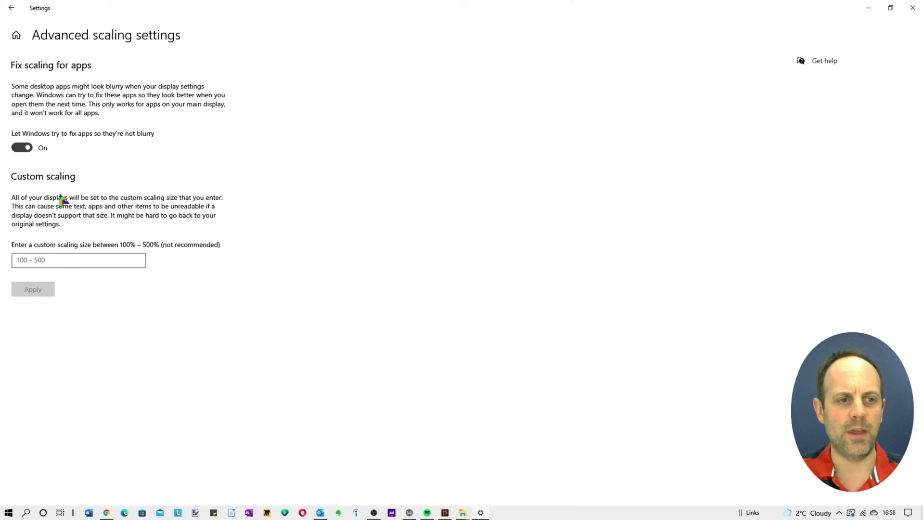
pyautogui.click(122, 260)
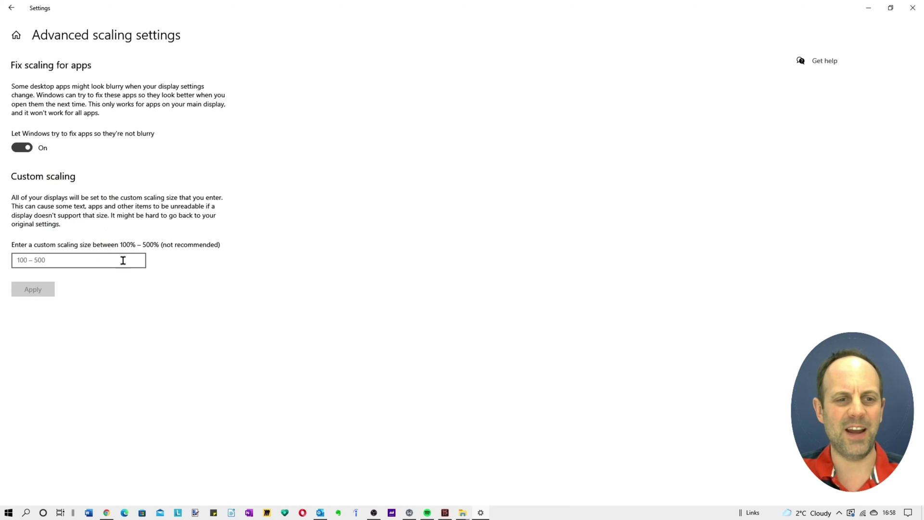
pyautogui.click(39, 250)
pyautogui.click(62, 258)
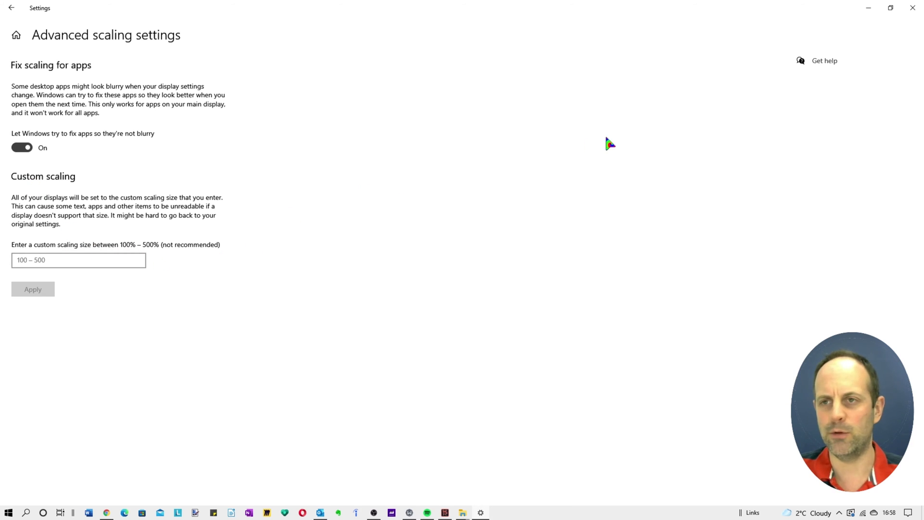
pyautogui.click(913, 9)
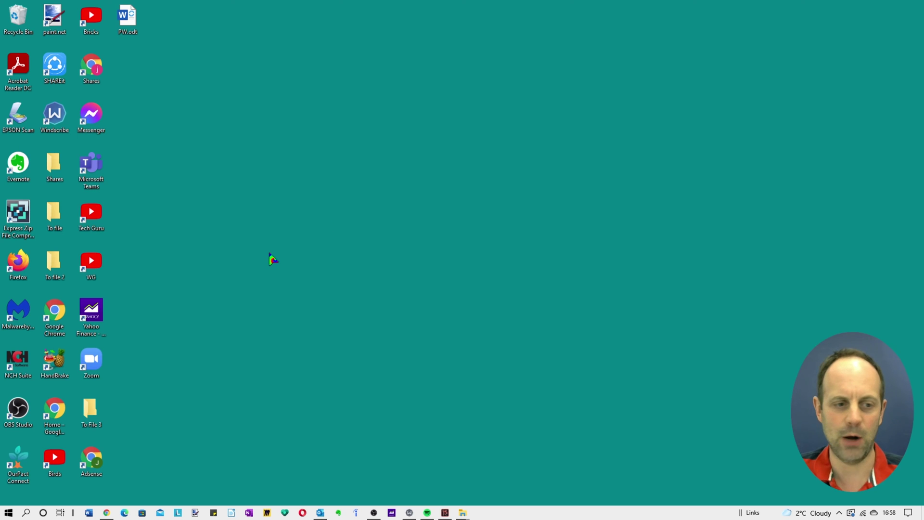
pyautogui.click(26, 514)
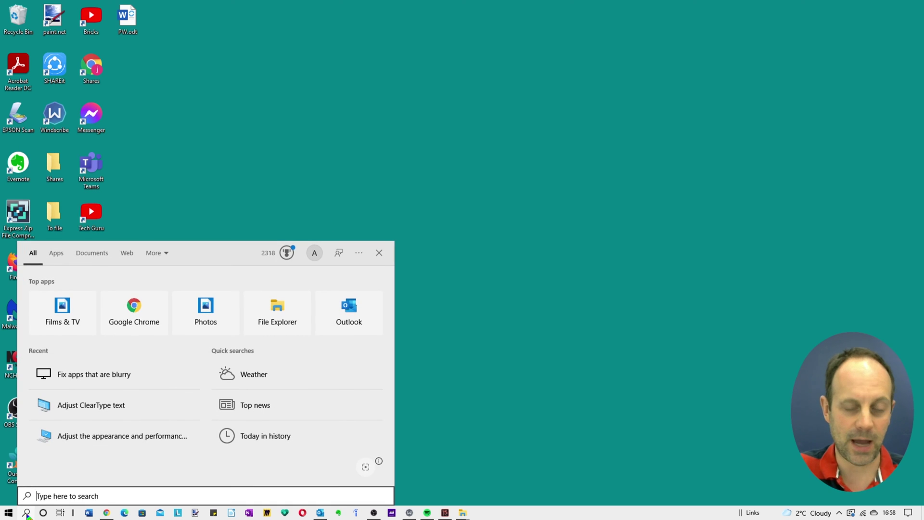
# Step: Search 'performance' and apply 'Adjust for best appearance' in Visual Effects, confirming with OK
pyautogui.write('per')
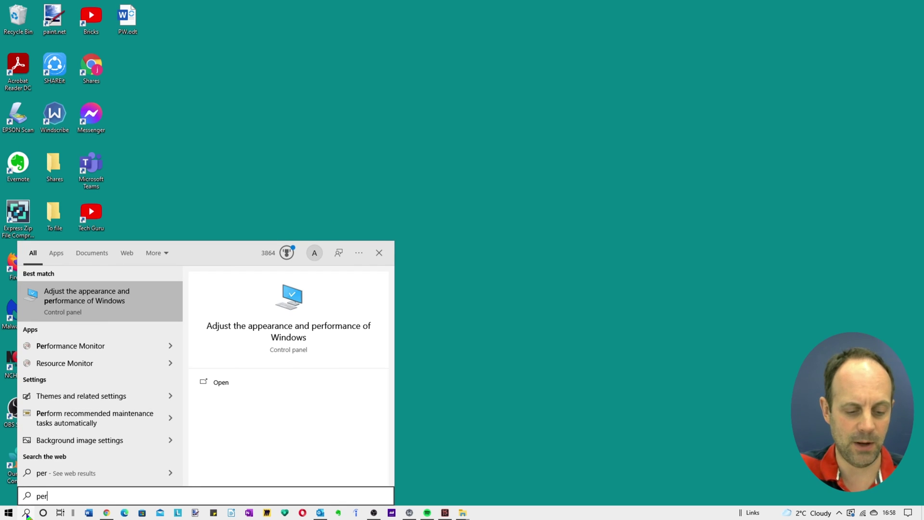
pyautogui.write('formance')
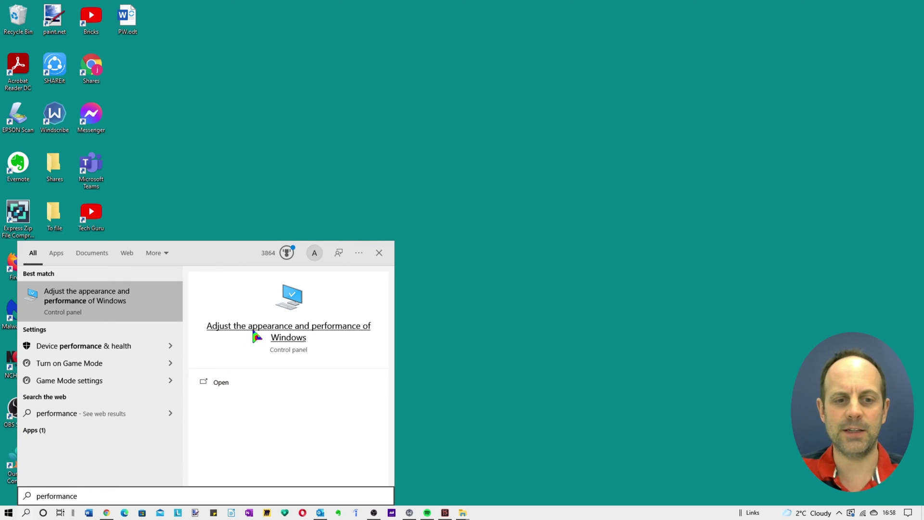
pyautogui.click(283, 332)
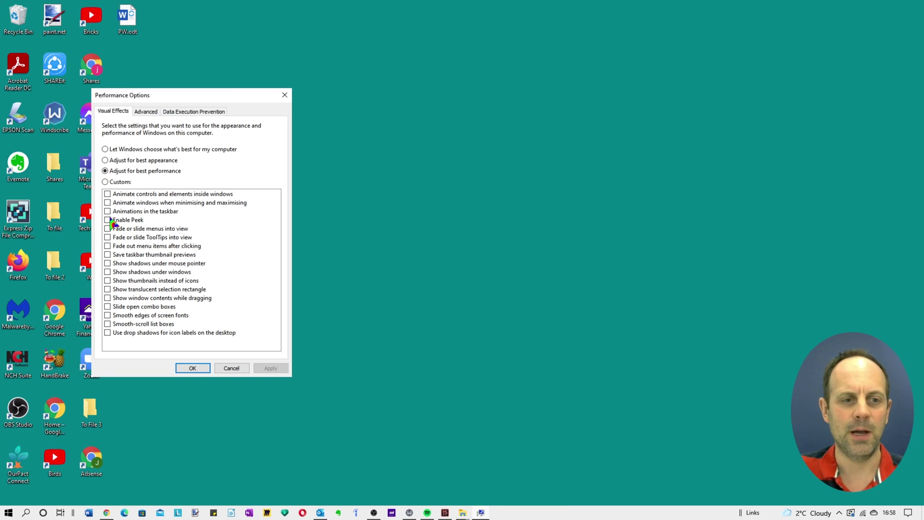
pyautogui.click(105, 160)
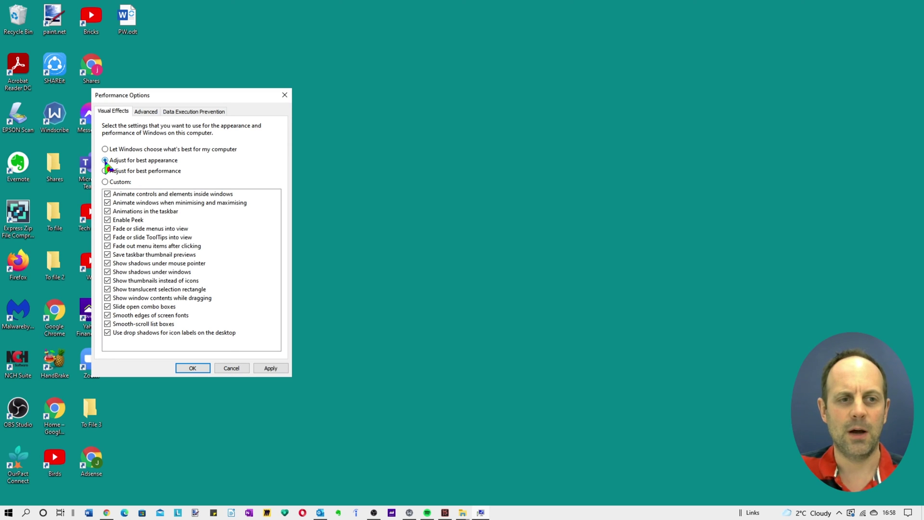
pyautogui.click(264, 369)
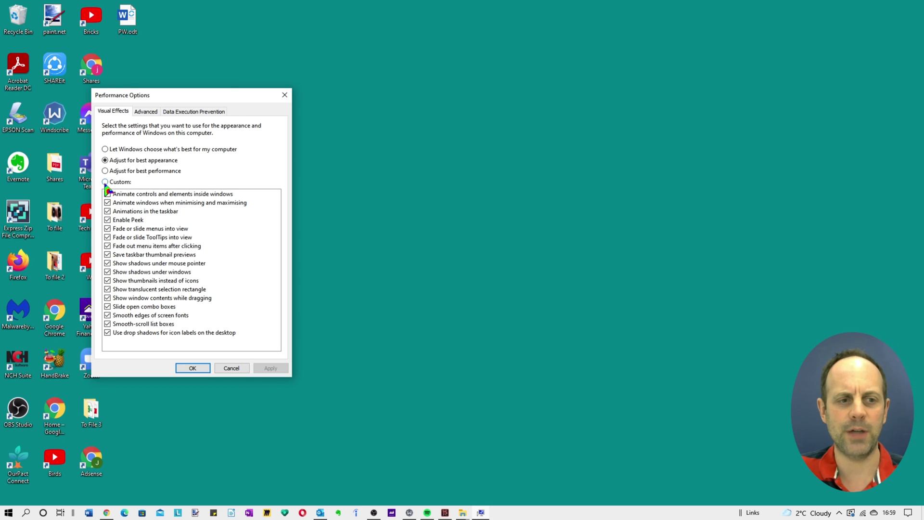
pyautogui.click(107, 194)
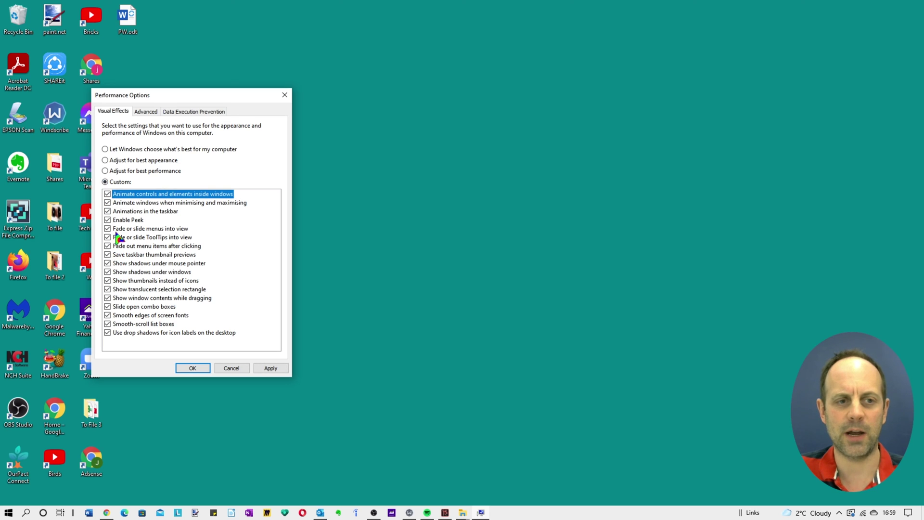
pyautogui.click(105, 161)
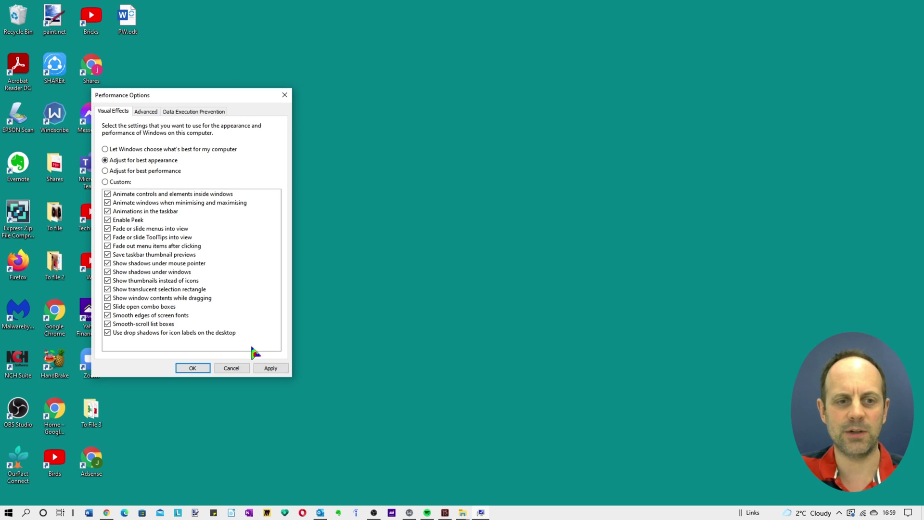
pyautogui.click(268, 369)
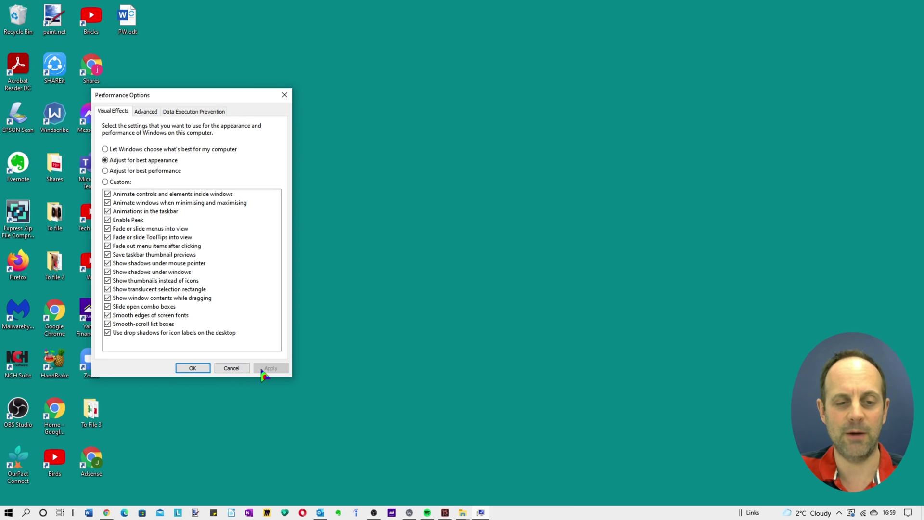
pyautogui.click(193, 369)
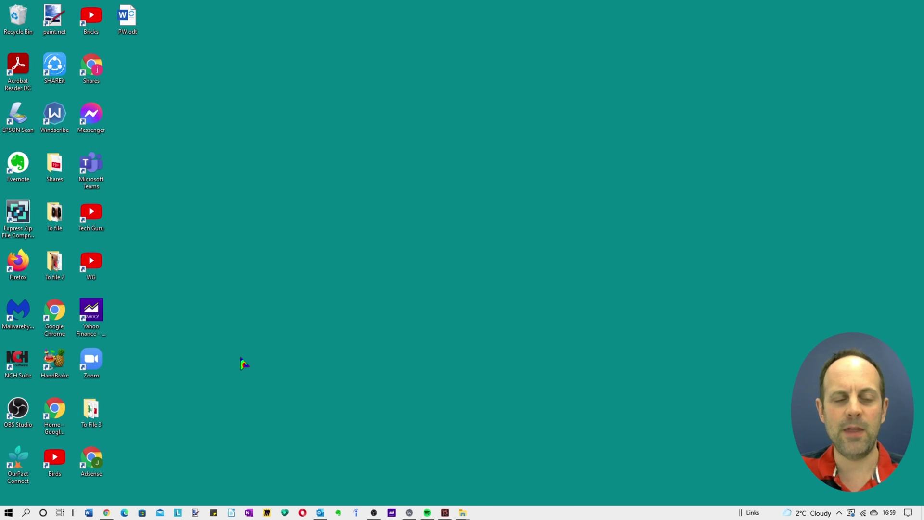
# Step: Search 'display' and open 'Change the resolution of the display'
pyautogui.click(26, 514)
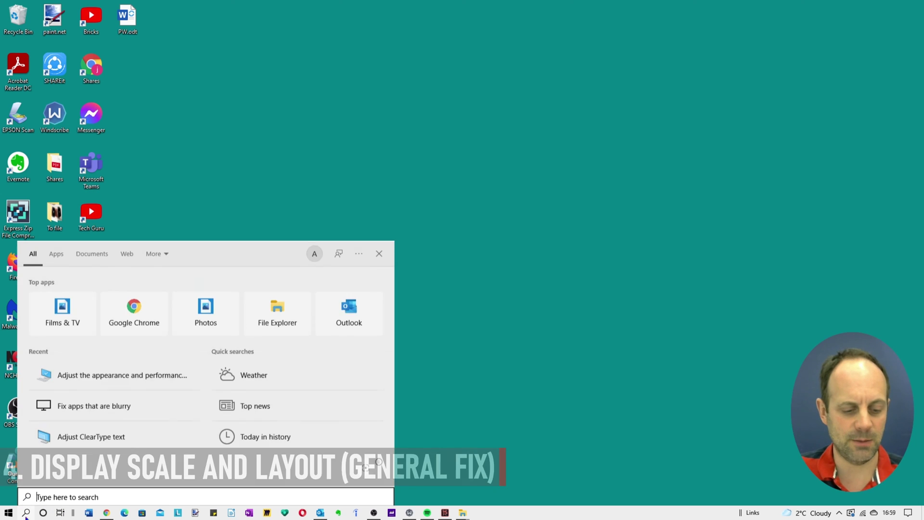
pyautogui.write('display')
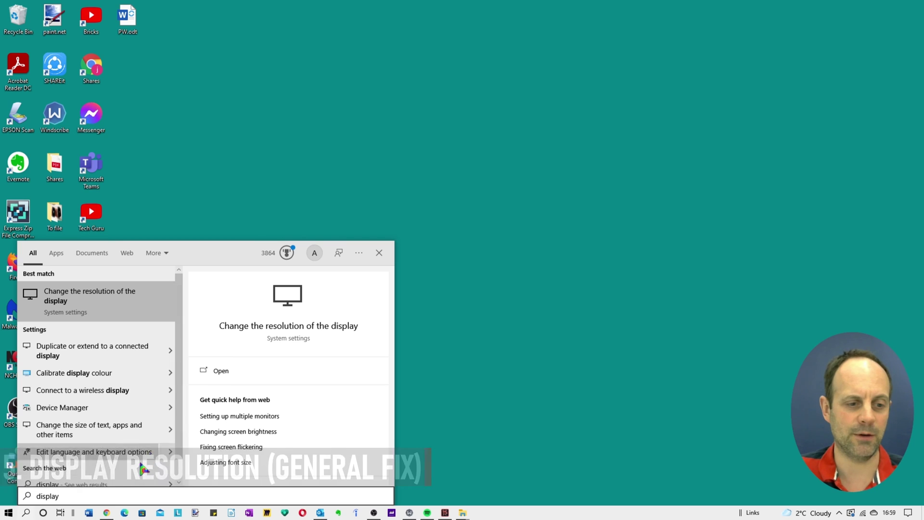
pyautogui.click(262, 332)
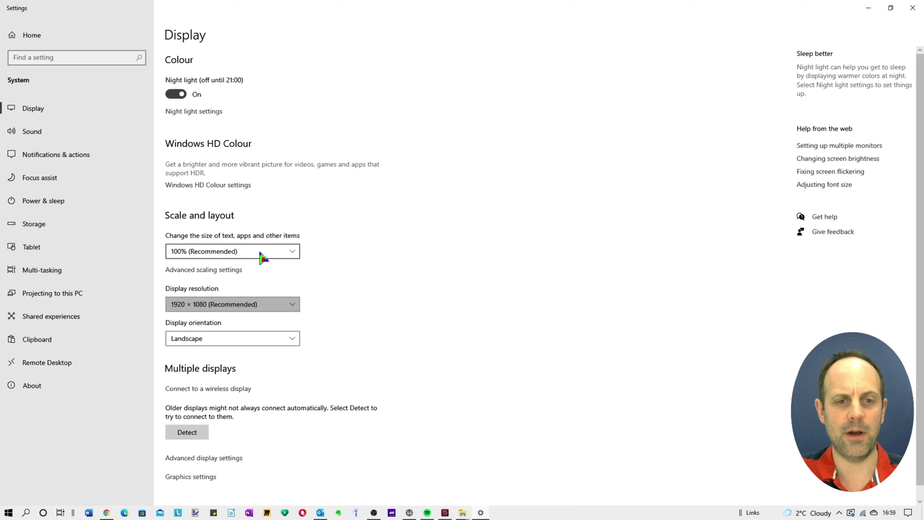
# Step: Keep scale at 100% and resolution at 1920 × 1080, then minimise Settings
pyautogui.click(258, 247)
pyautogui.click(257, 244)
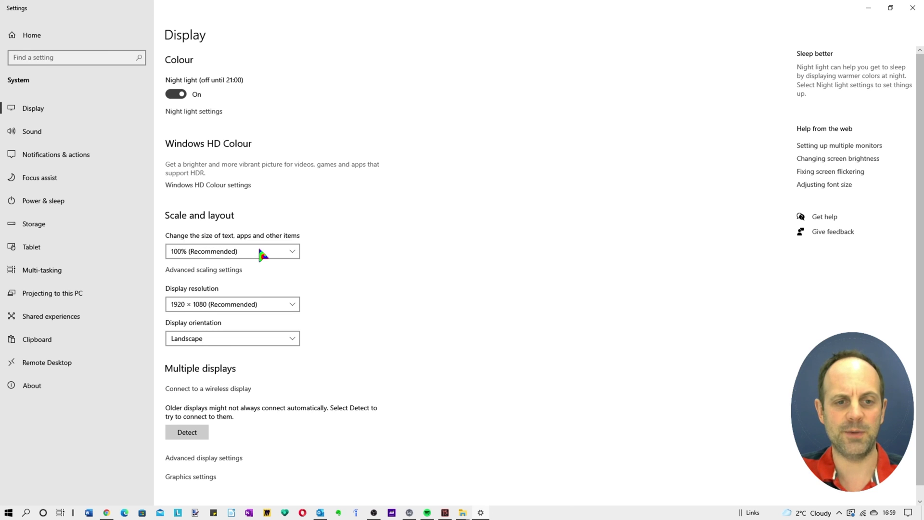
pyautogui.click(240, 305)
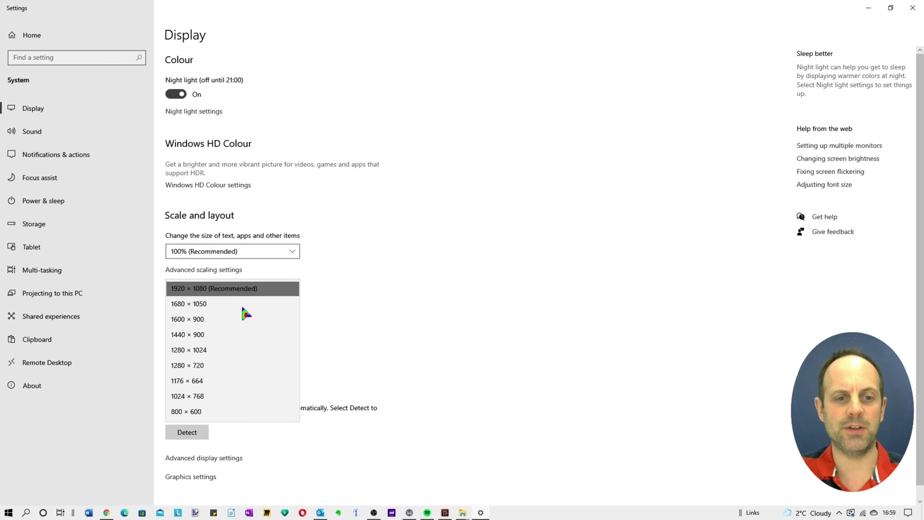
pyautogui.click(255, 291)
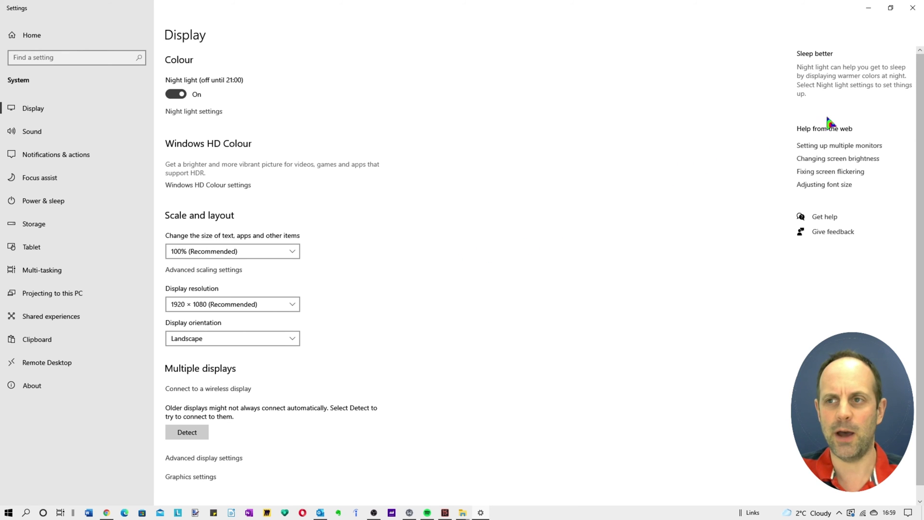
pyautogui.click(866, 14)
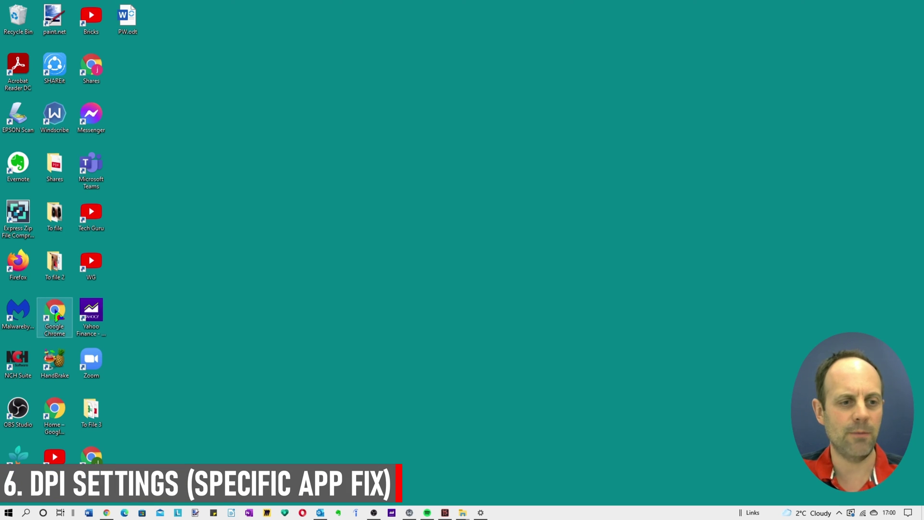
# Step: Open the Chrome shortcut's Properties and its Compatibility tab's high DPI settings
pyautogui.rightClick(55, 311)
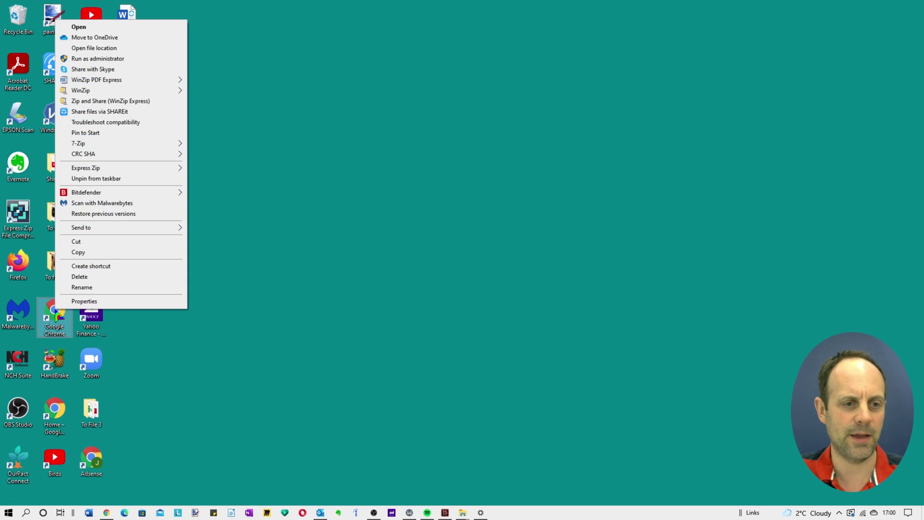
pyautogui.click(83, 301)
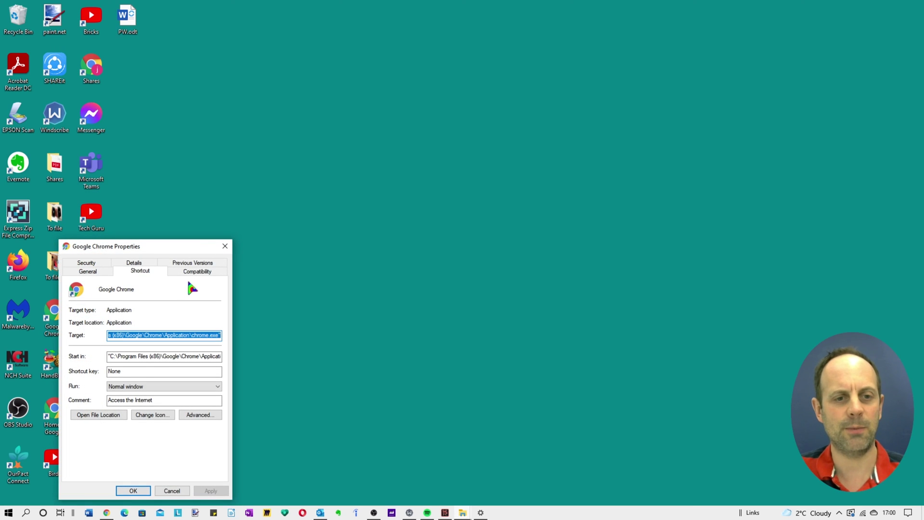
pyautogui.click(191, 276)
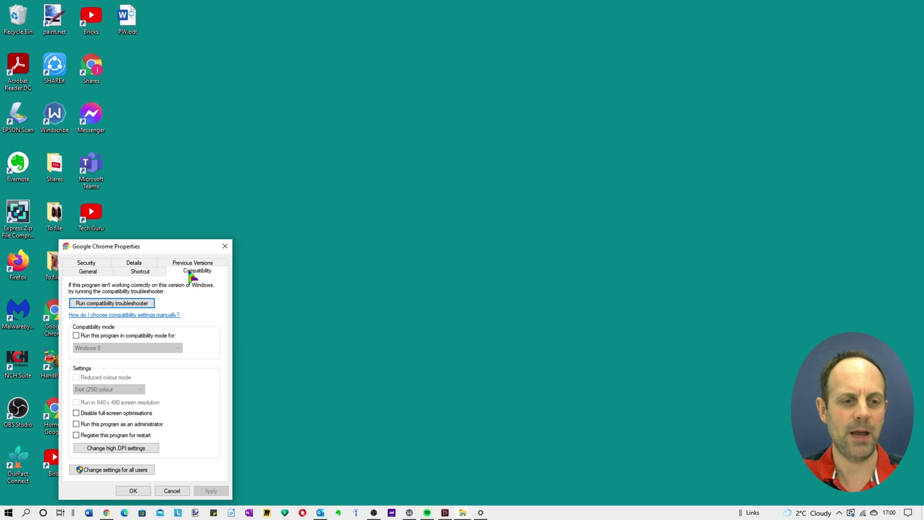
pyautogui.click(122, 448)
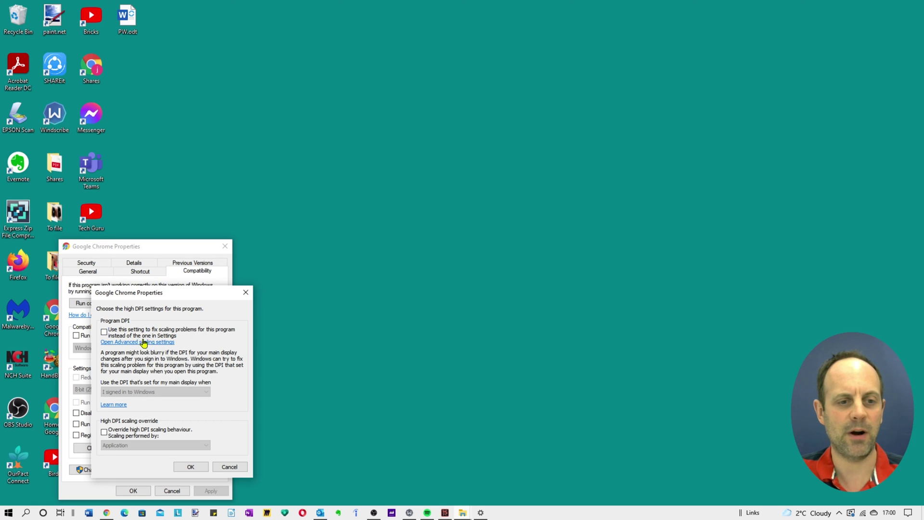
# Step: Tick 'Use this setting to fix scaling problems', keeping DPI from Windows sign-in
pyautogui.click(104, 332)
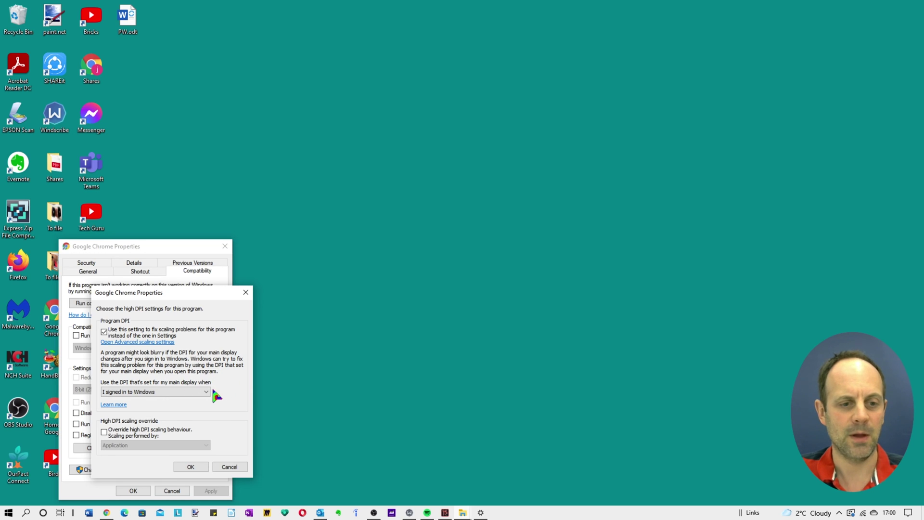
pyautogui.click(148, 392)
pyautogui.click(169, 393)
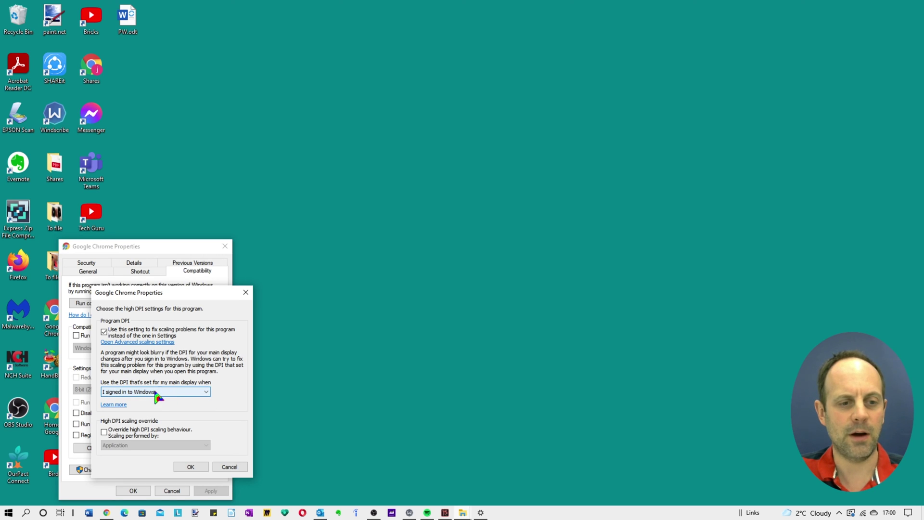
pyautogui.click(155, 393)
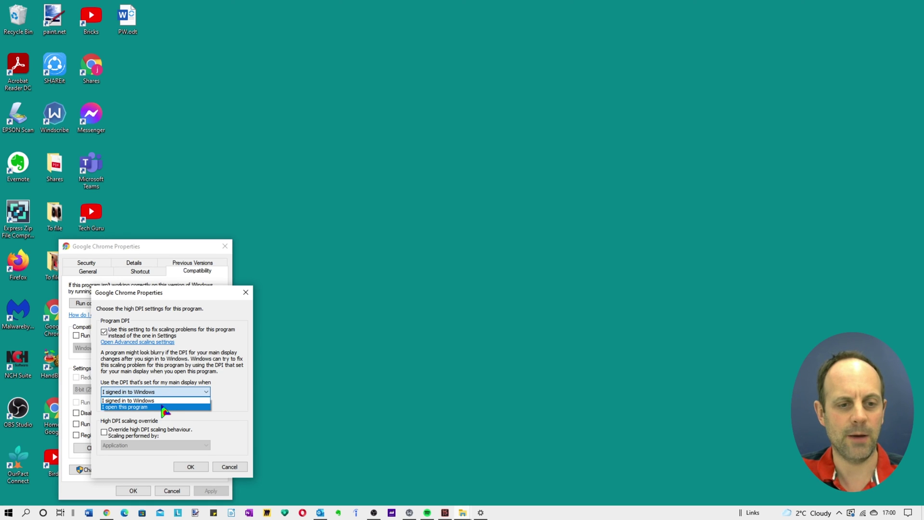
pyautogui.click(188, 398)
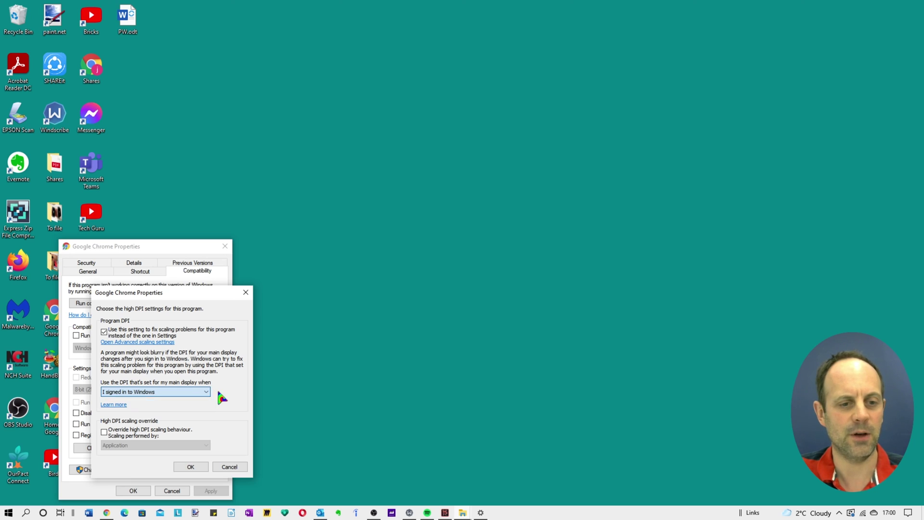
# Step: Override high DPI scaling with Application, then confirm with OK and Apply
pyautogui.click(104, 432)
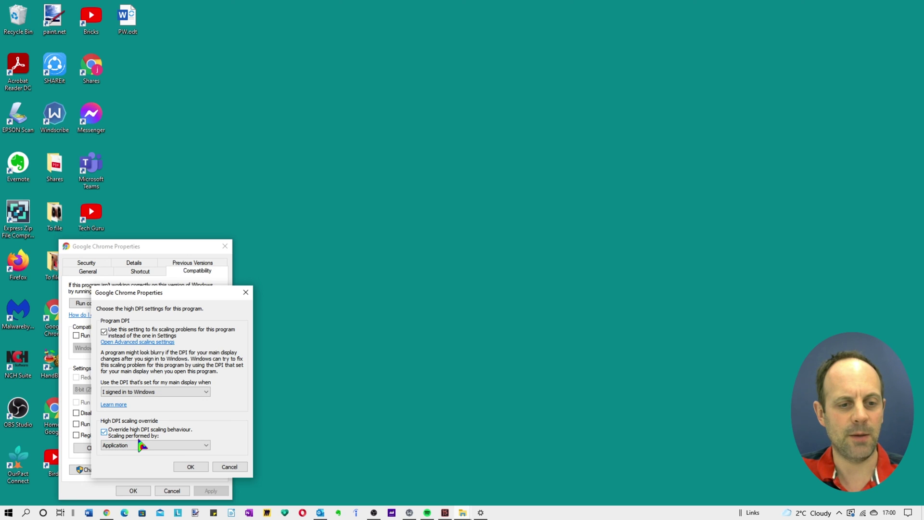
pyautogui.click(129, 443)
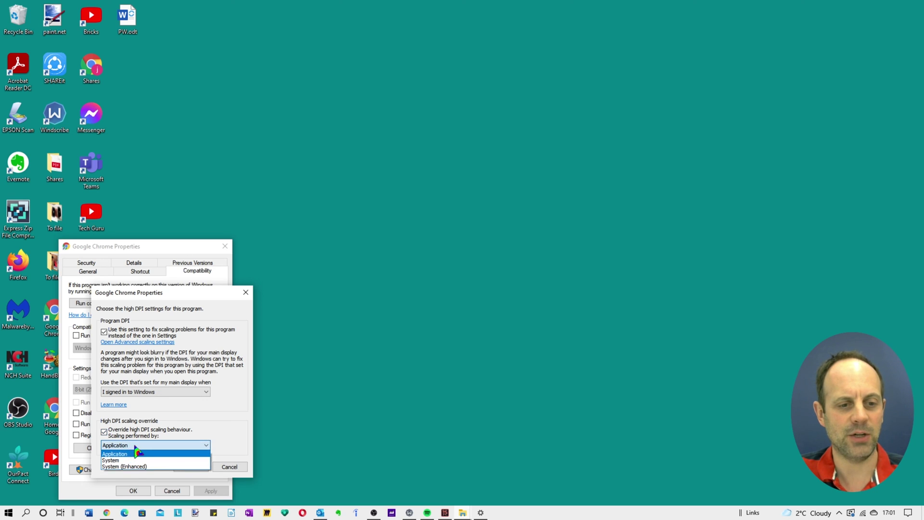
pyautogui.click(141, 449)
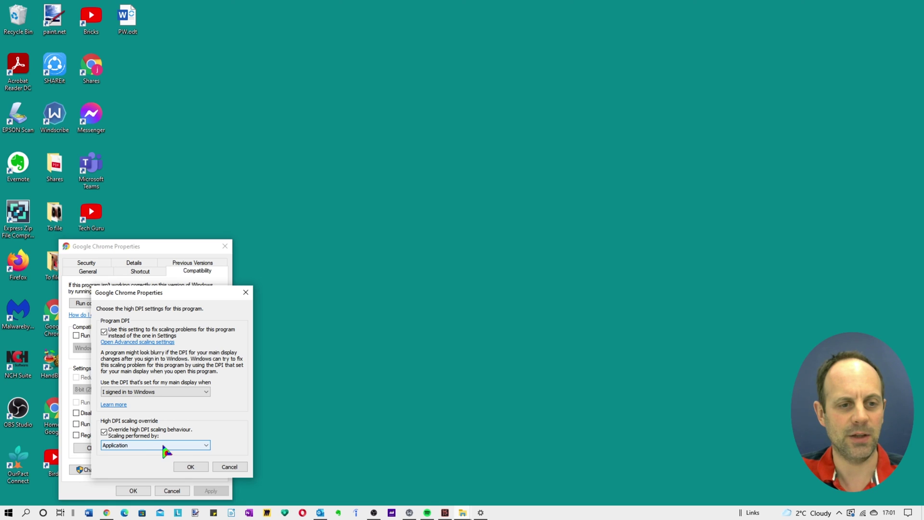
pyautogui.click(190, 467)
pyautogui.click(210, 491)
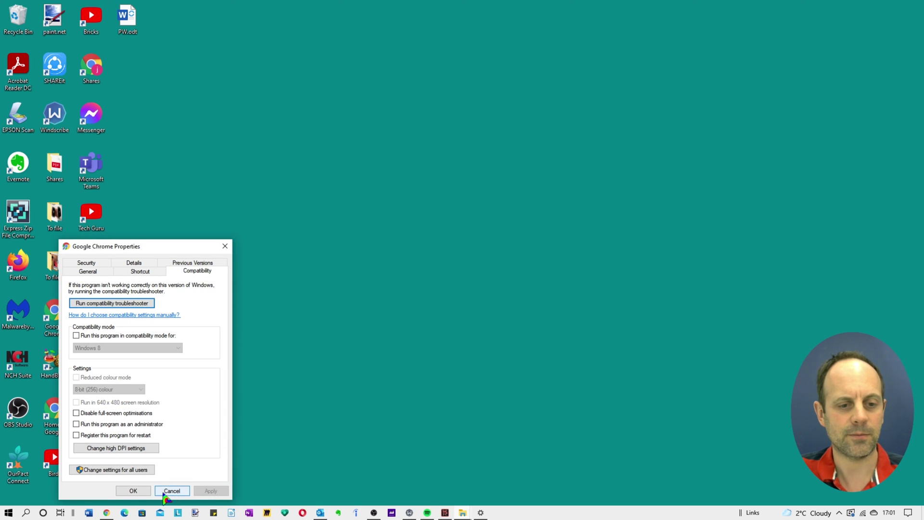